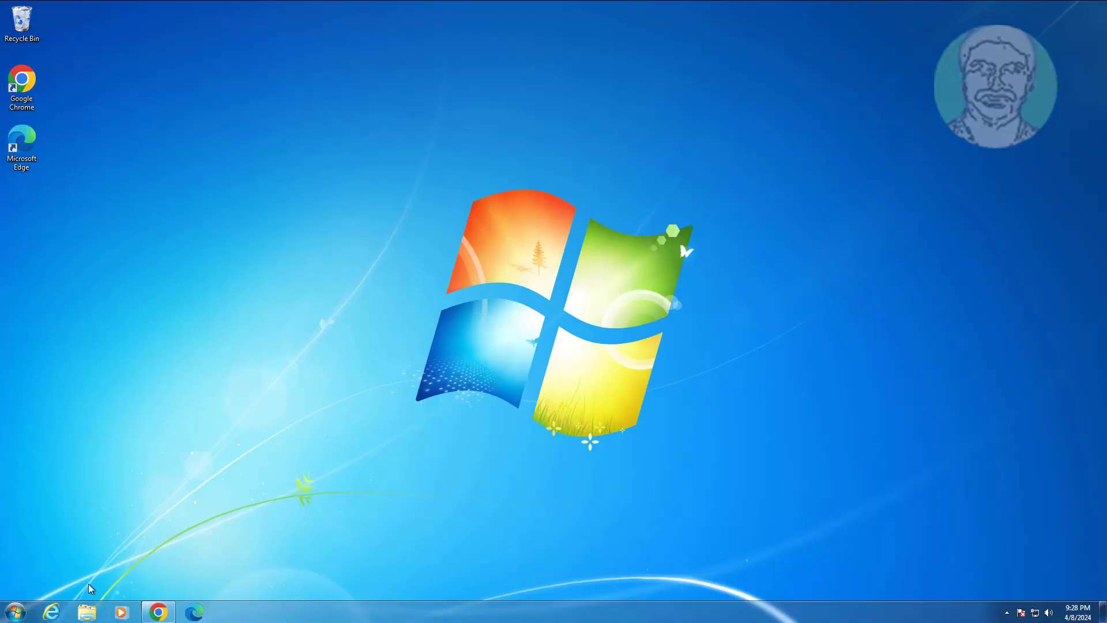
Try adding a device in Devices and Printers, cancel the search, and close the window.
{"action": "left_click", "coordinate": [17, 613]}
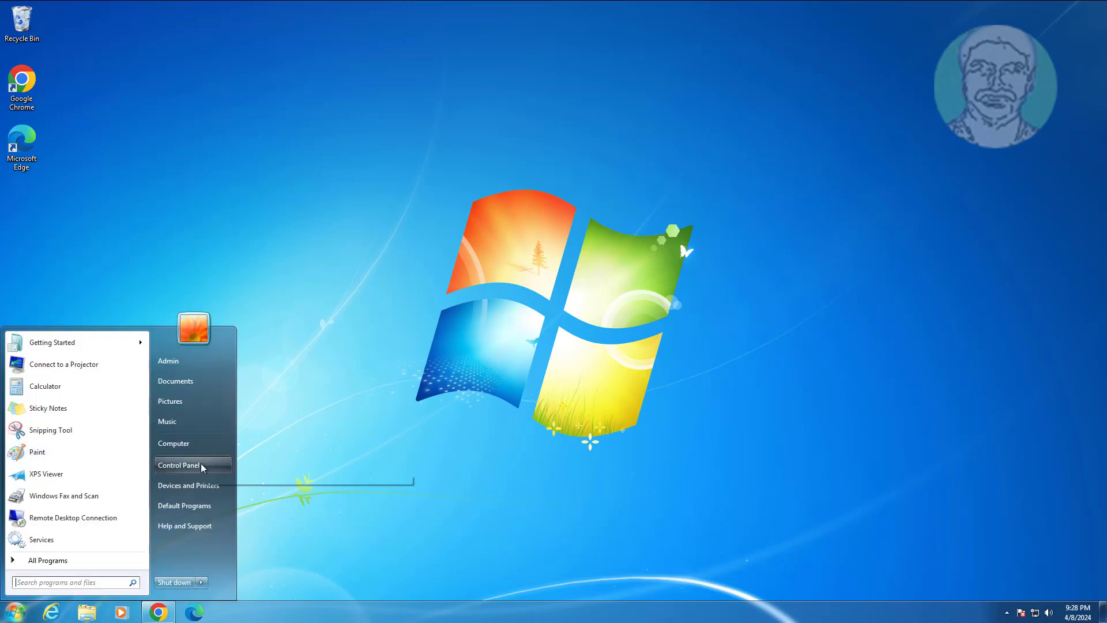
{"action": "left_click", "coordinate": [407, 412]}
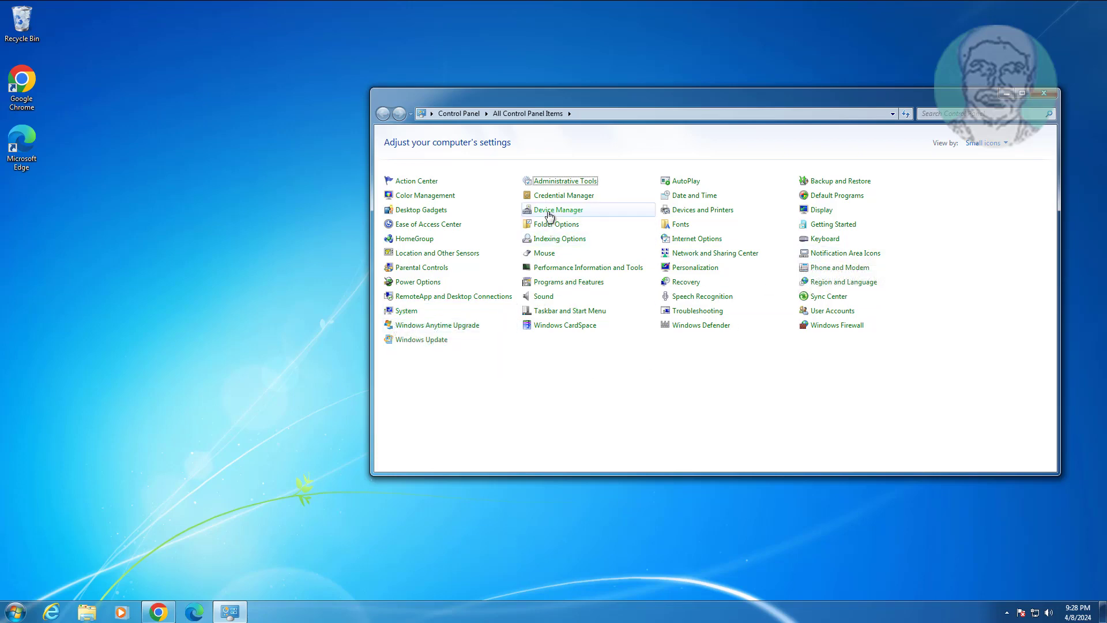
{"action": "left_click", "coordinate": [700, 211]}
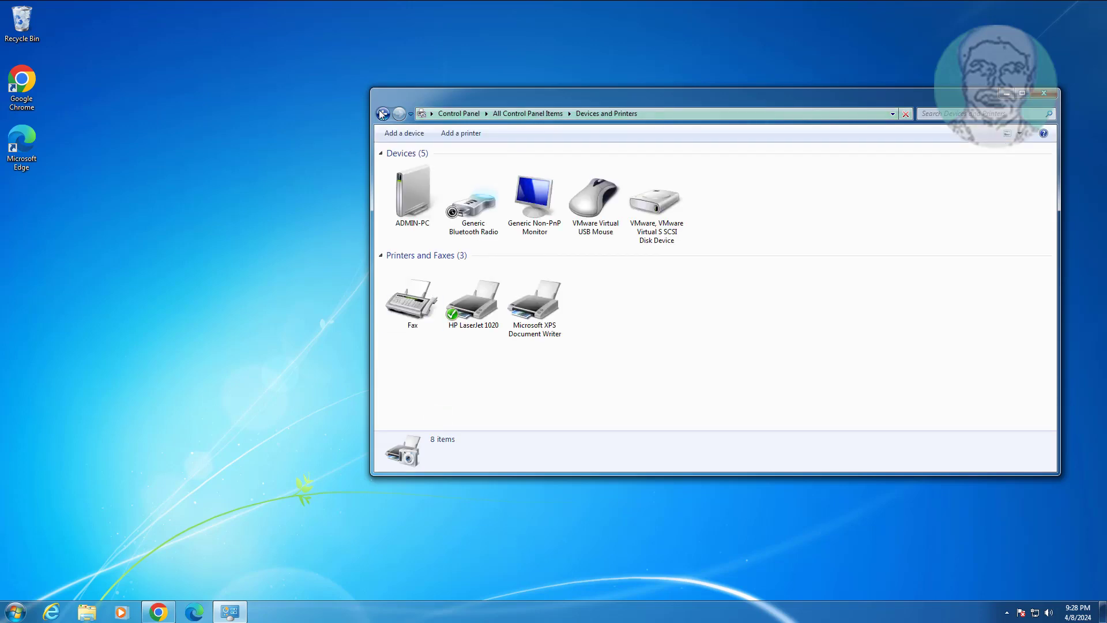
{"action": "left_click", "coordinate": [403, 133]}
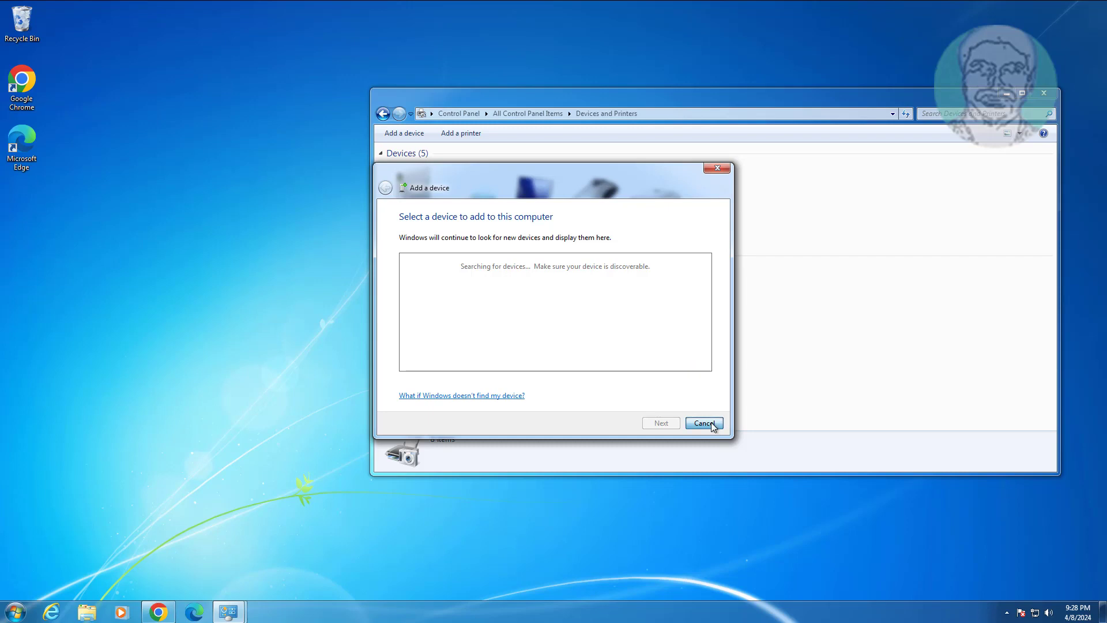
{"action": "left_click", "coordinate": [704, 423]}
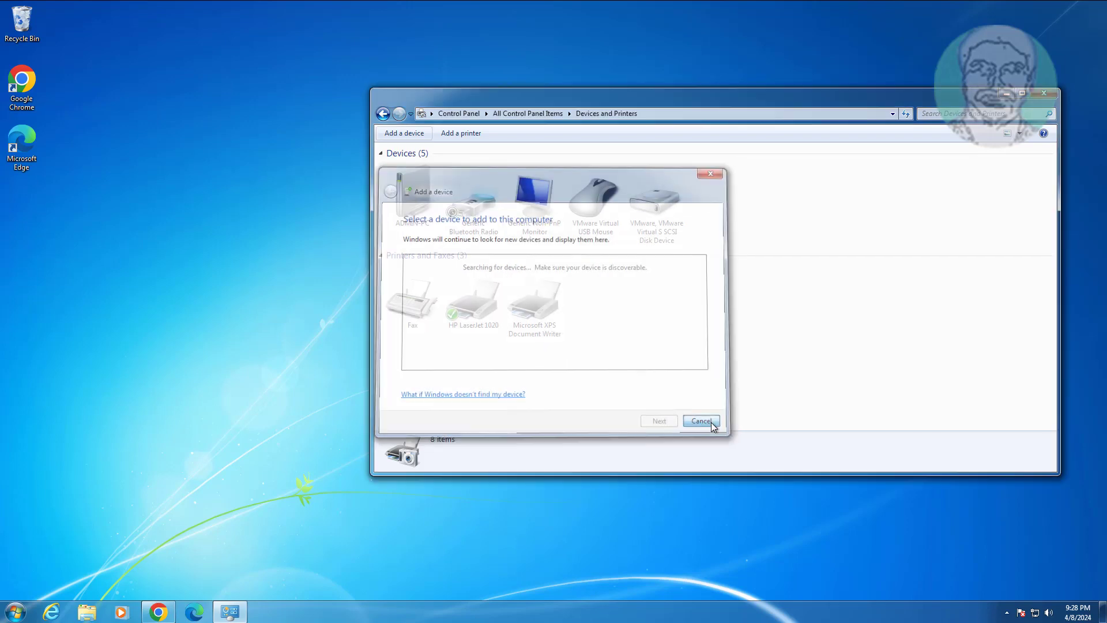
{"action": "left_click", "coordinate": [1047, 95]}
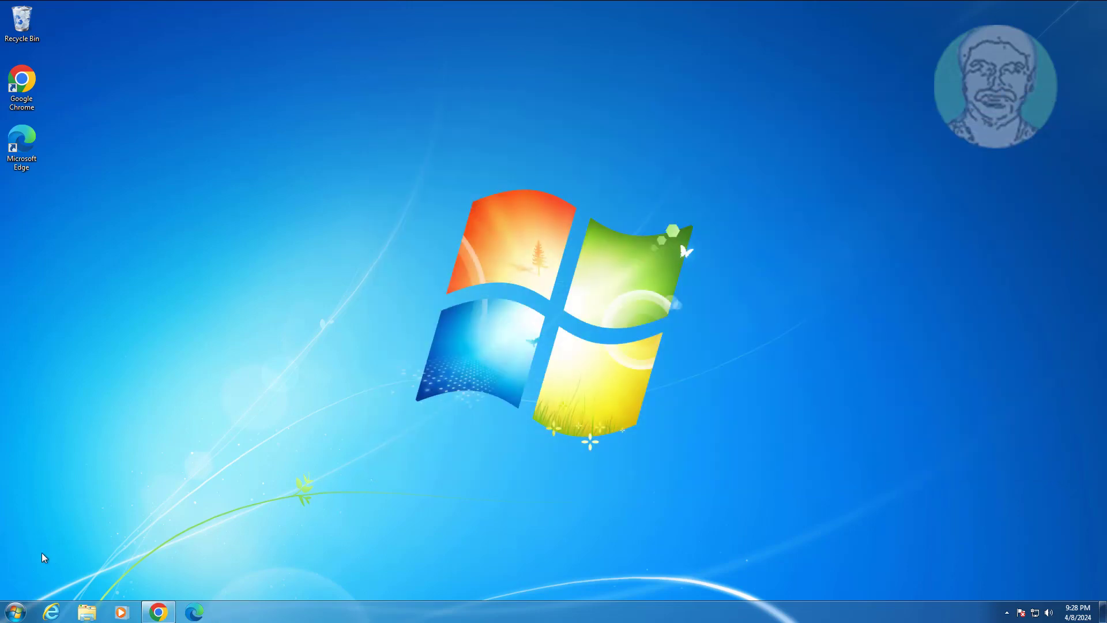
Reopen Control Panel from the Start menu and launch Device Manager.
{"action": "left_click", "coordinate": [16, 612]}
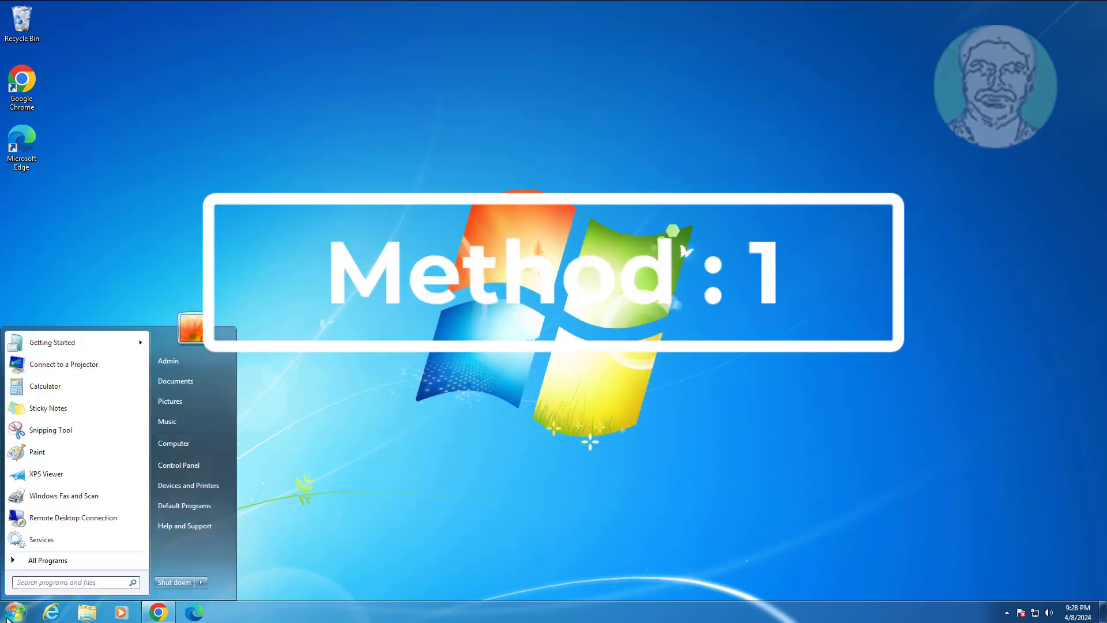
{"action": "left_click", "coordinate": [181, 465]}
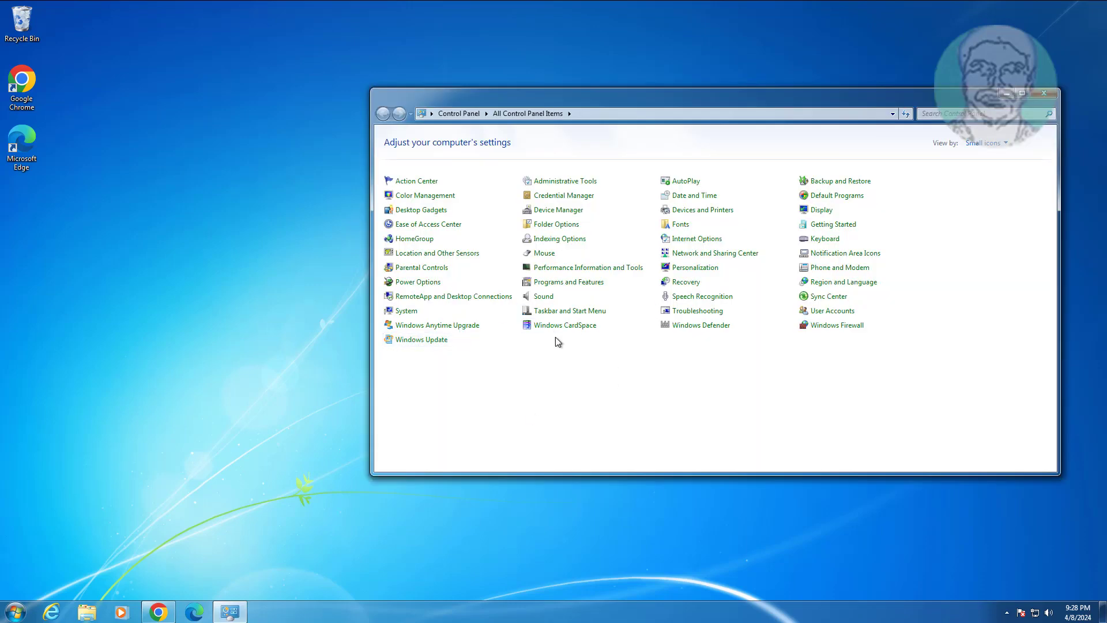
{"action": "left_click", "coordinate": [576, 215]}
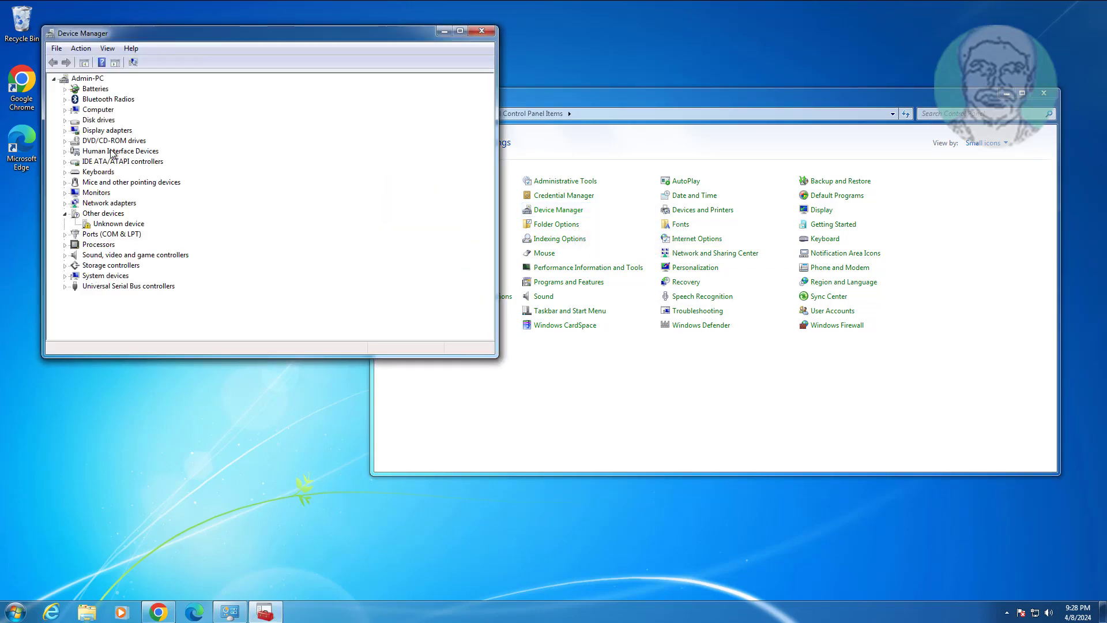
Search online for updated Generic Bluetooth Radio driver software, then close Device Manager and Control Panel.
{"action": "left_click", "coordinate": [65, 99]}
{"action": "left_click", "coordinate": [151, 112]}
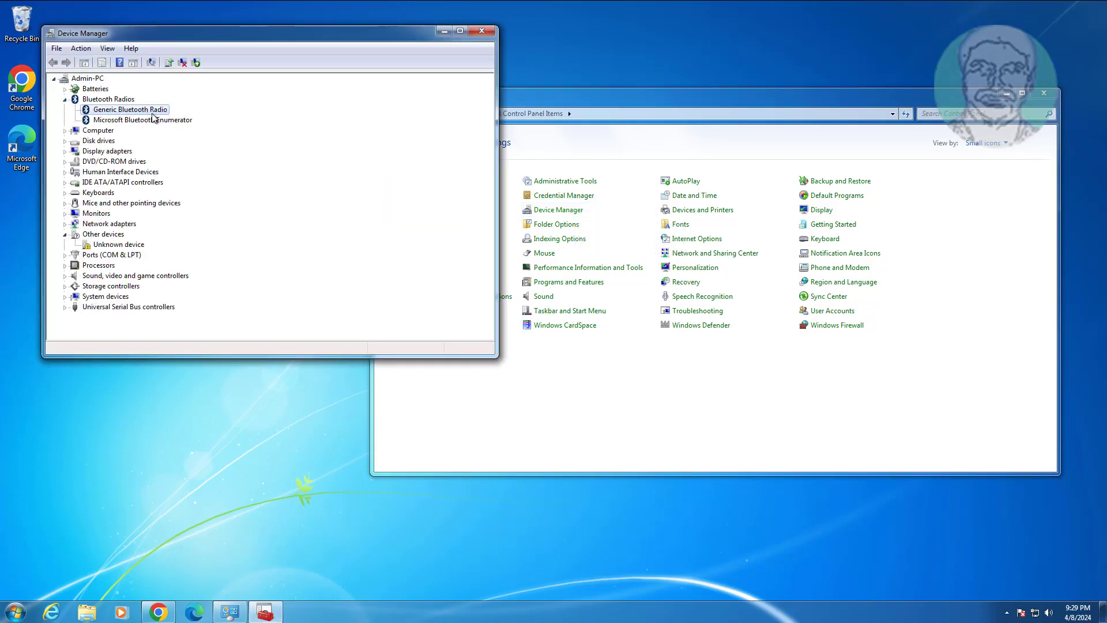
{"action": "right_click", "coordinate": [159, 112]}
{"action": "left_click", "coordinate": [200, 115]}
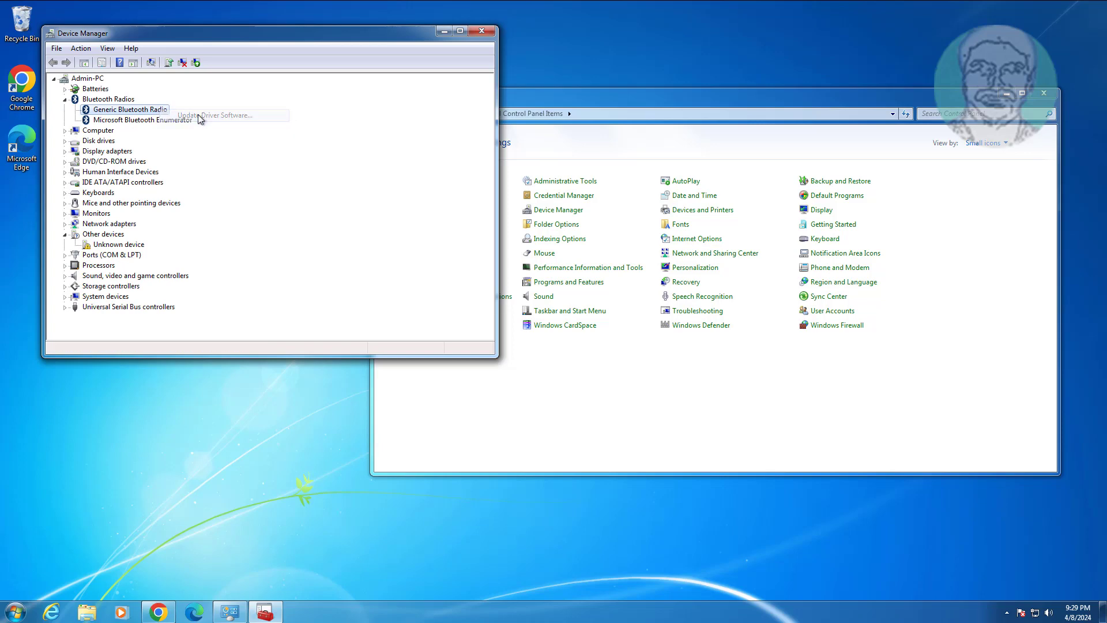
{"action": "left_click", "coordinate": [251, 168]}
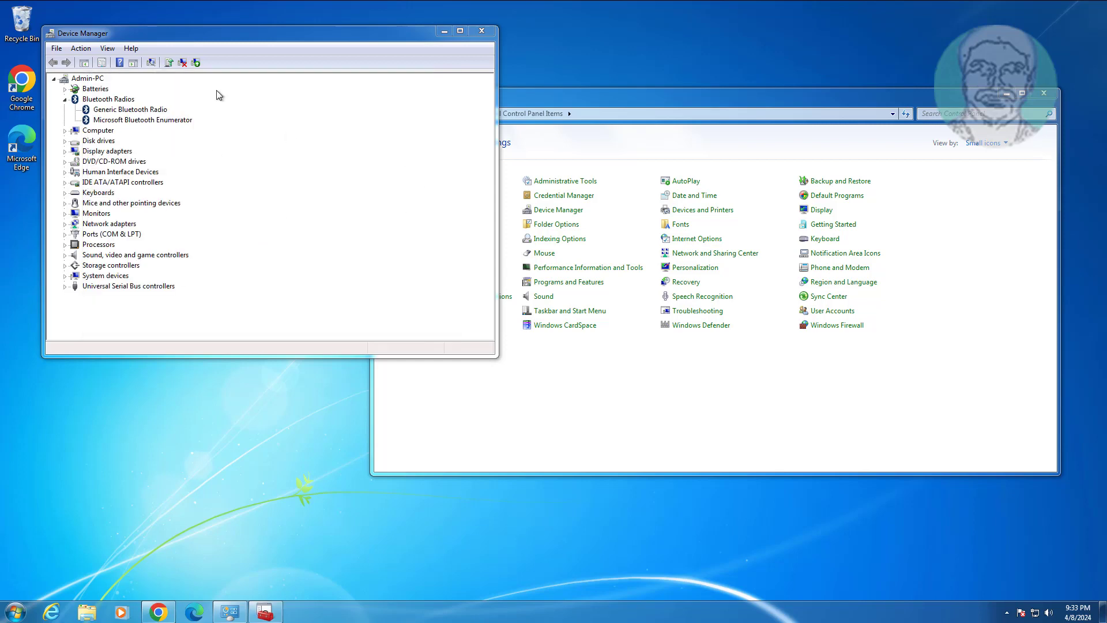
{"action": "left_click", "coordinate": [482, 30]}
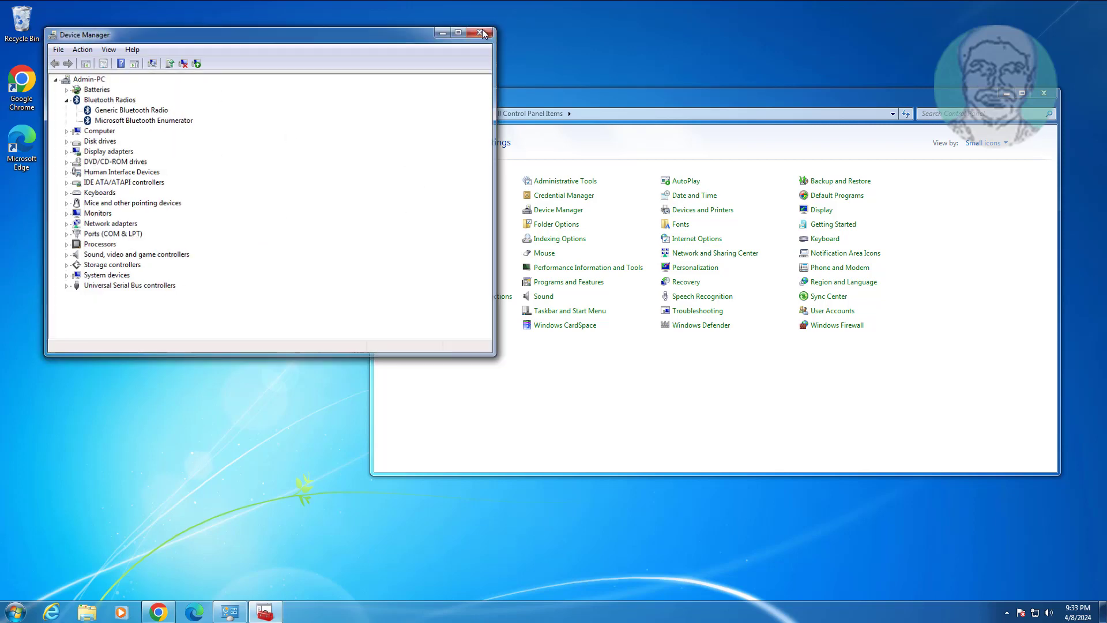
{"action": "left_click", "coordinate": [1046, 94]}
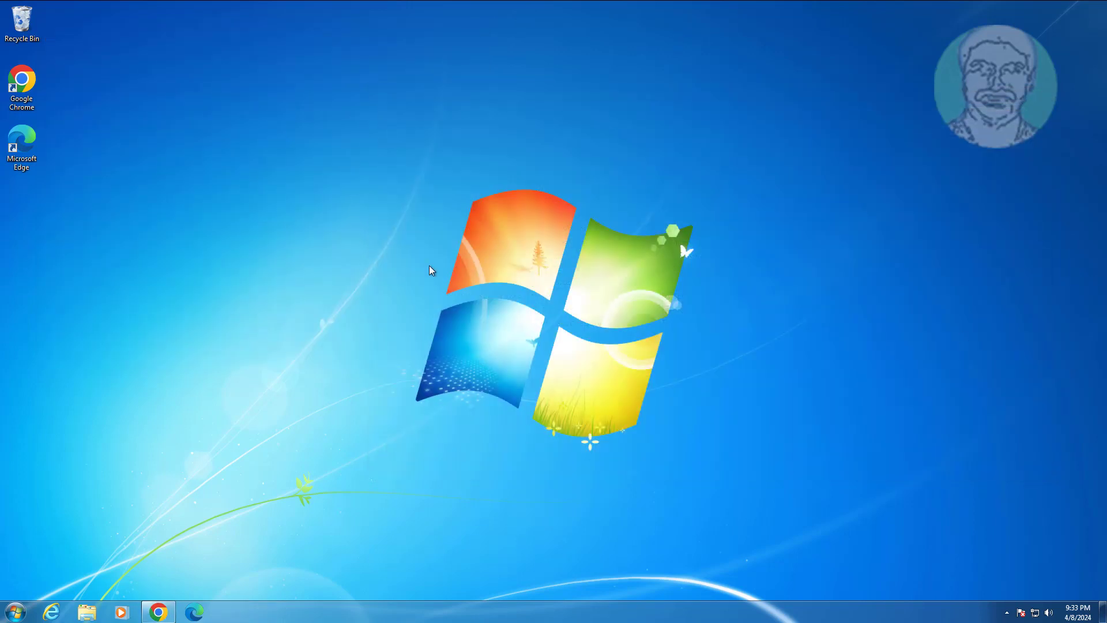
Reopen Control Panel from the Start menu to show All Control Panel Items.
{"action": "left_click", "coordinate": [22, 615]}
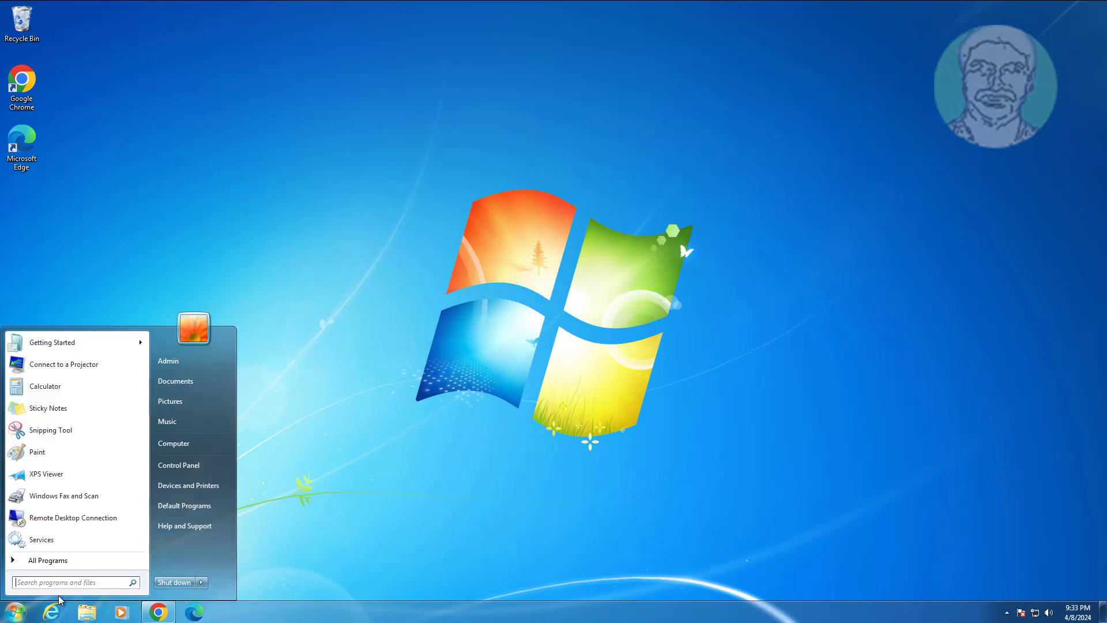
{"action": "left_click", "coordinate": [167, 465]}
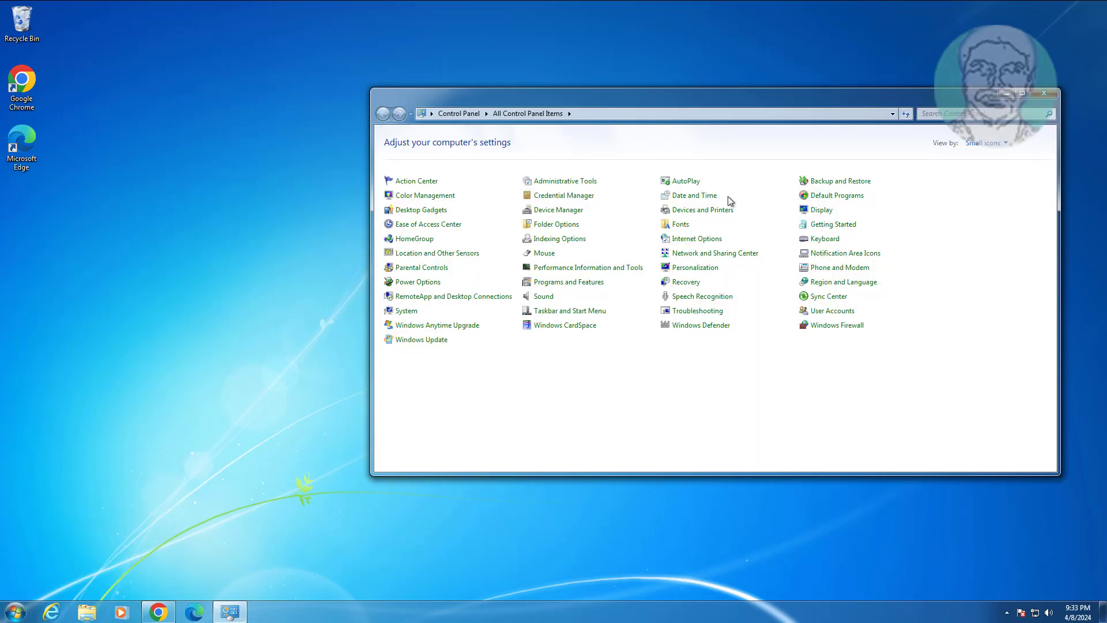
Open Device Manager and enable the Generic Bluetooth Radio under Bluetooth Radios.
{"action": "left_click", "coordinate": [571, 211]}
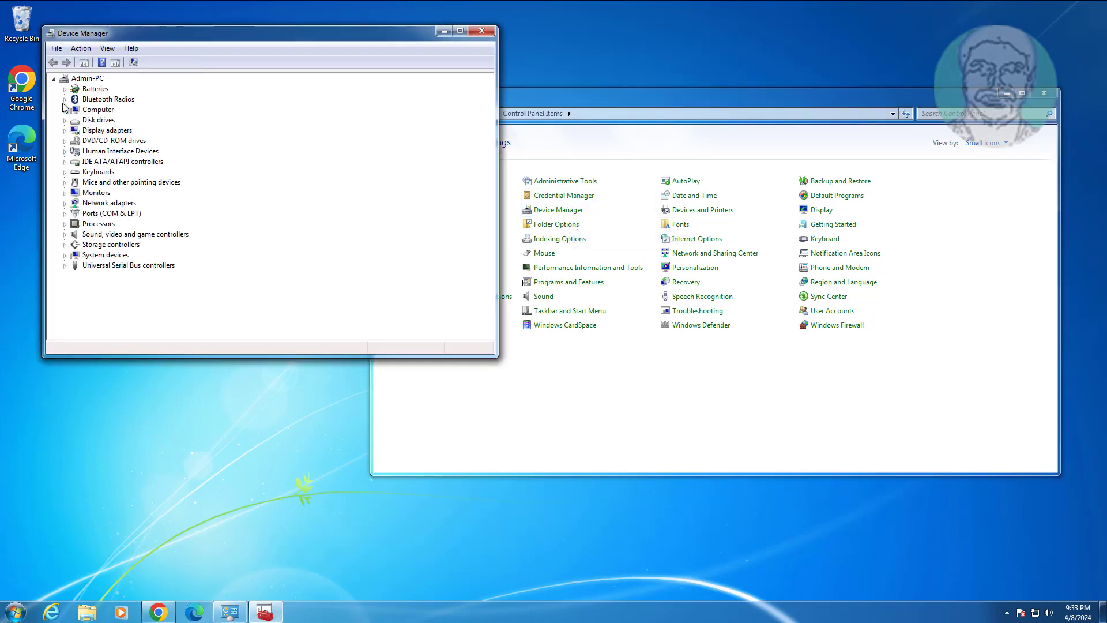
{"action": "left_click", "coordinate": [65, 99]}
{"action": "left_click", "coordinate": [157, 110]}
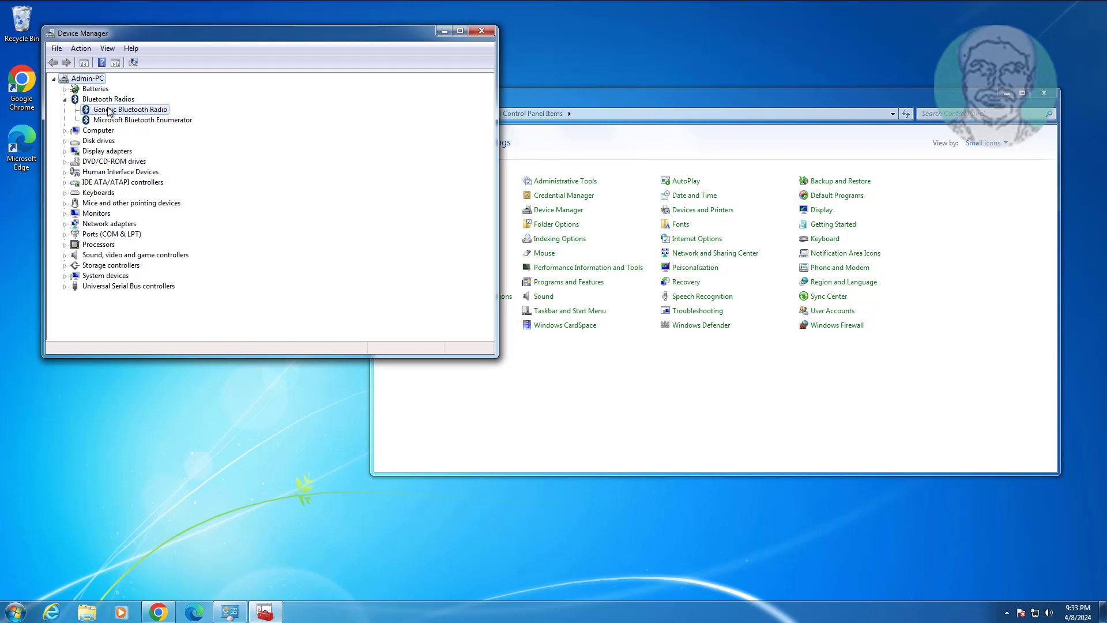
{"action": "right_click", "coordinate": [158, 110]}
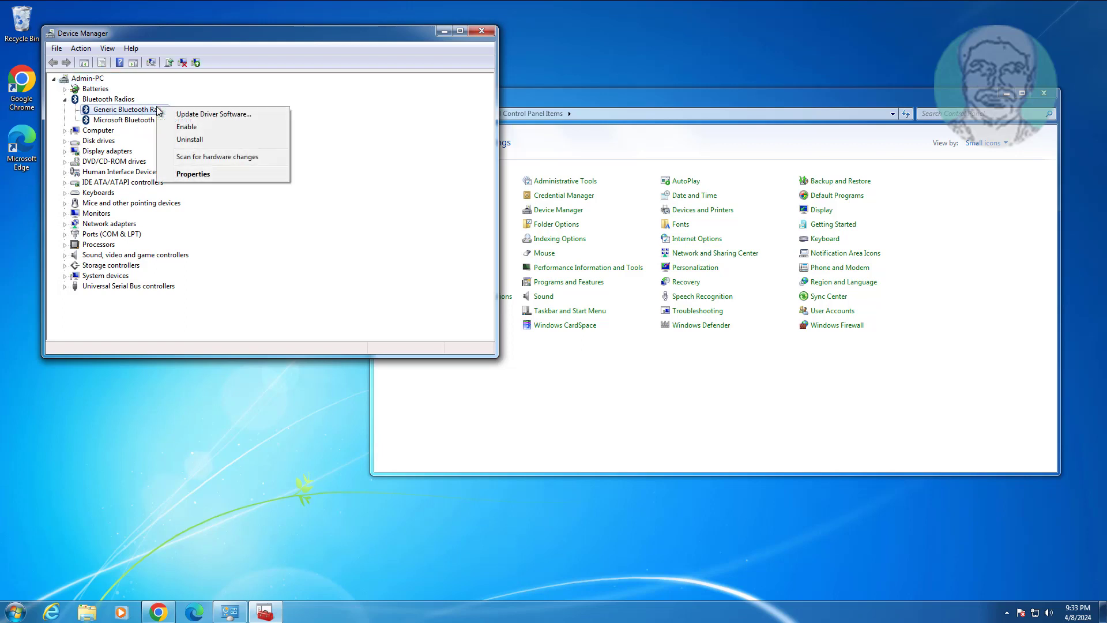
{"action": "left_click", "coordinate": [204, 127]}
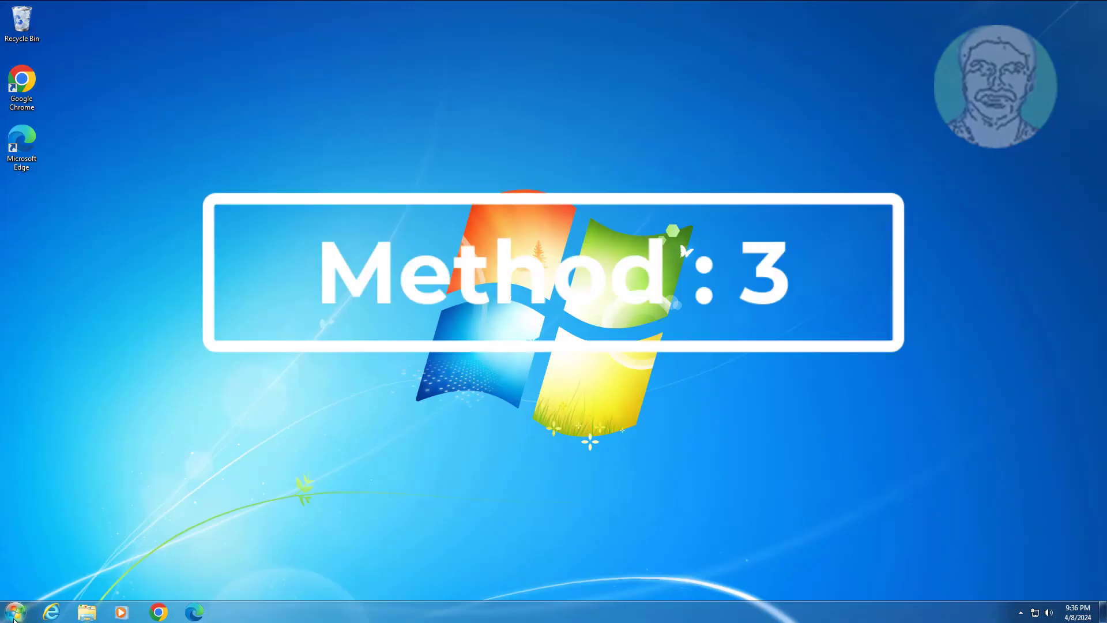
Search the Start menu for 'services' and launch the Services console.
{"action": "left_click", "coordinate": [14, 612]}
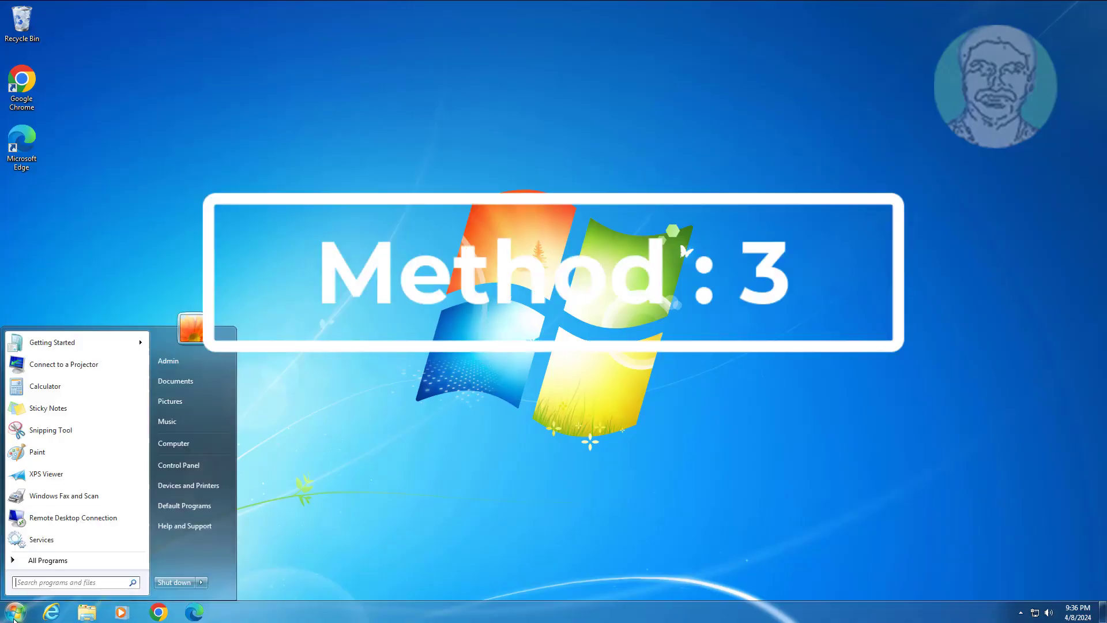
{"action": "type", "text": "ser"}
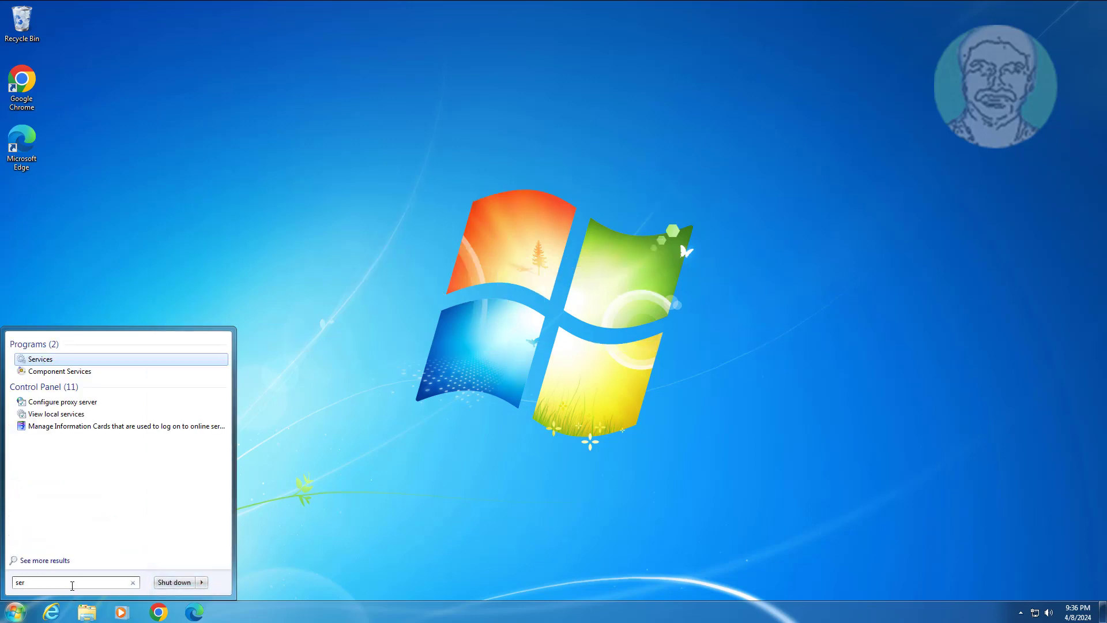
{"action": "type", "text": "vices"}
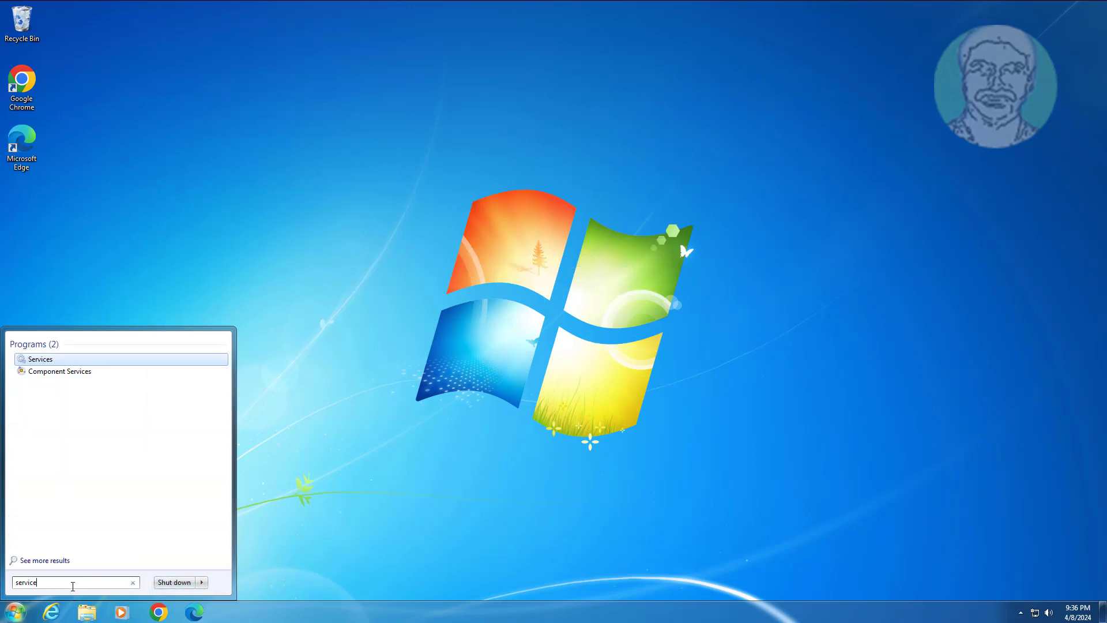
{"action": "left_click", "coordinate": [49, 360]}
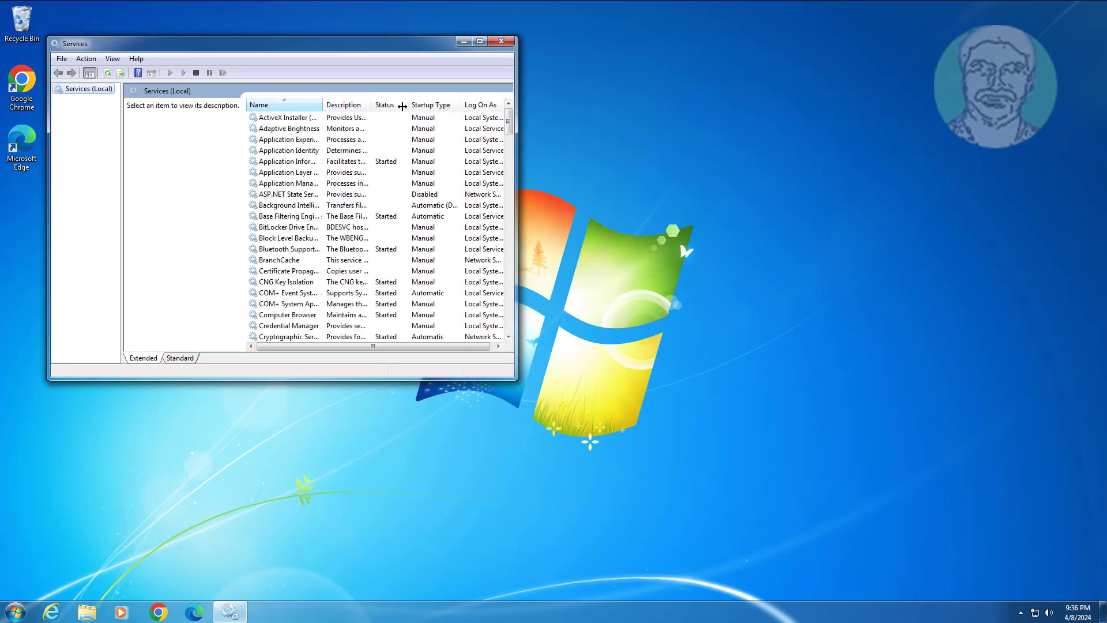
Set Bluetooth Support Service's startup type to Automatic and apply it.
{"action": "left_click_drag", "start_coordinate": [326, 104], "coordinate": [402, 106]}
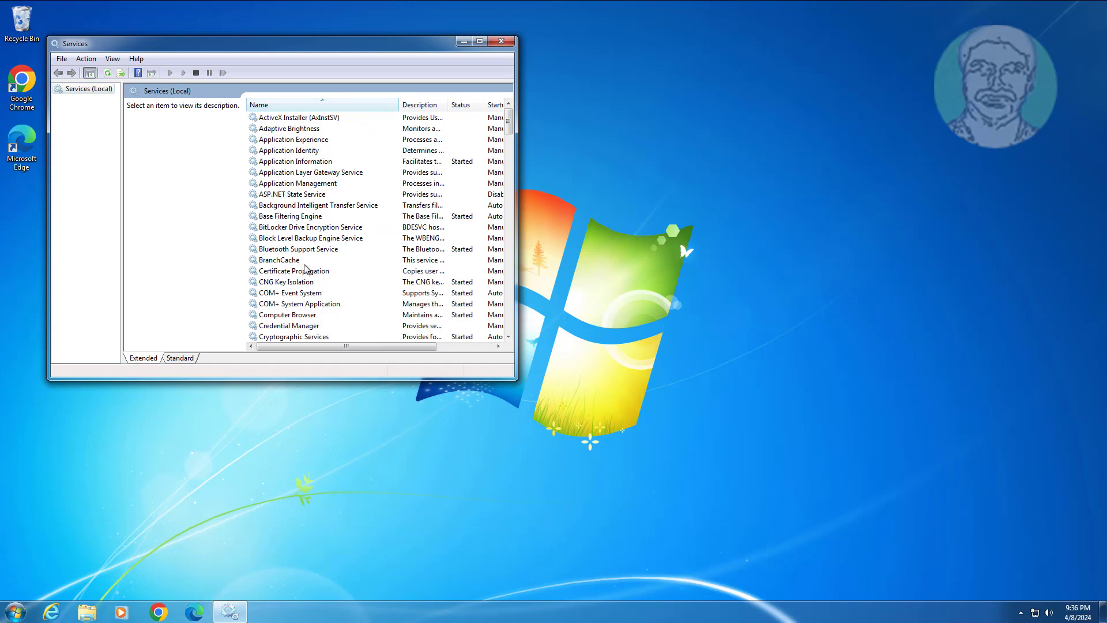
{"action": "left_click", "coordinate": [316, 249]}
{"action": "double_click", "coordinate": [315, 249]}
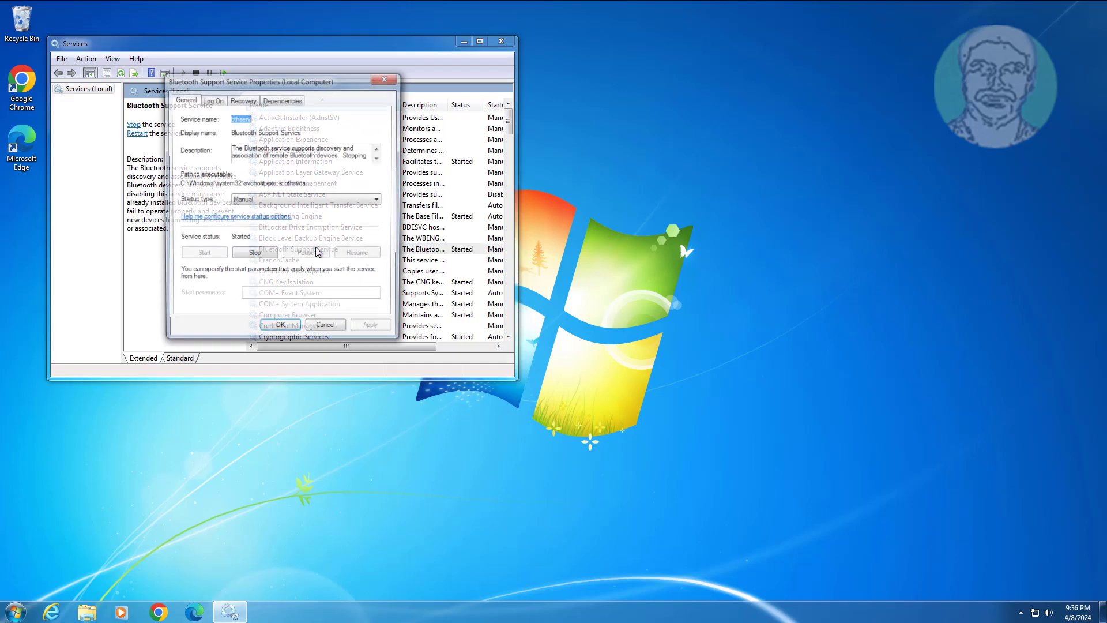
{"action": "left_click", "coordinate": [294, 200]}
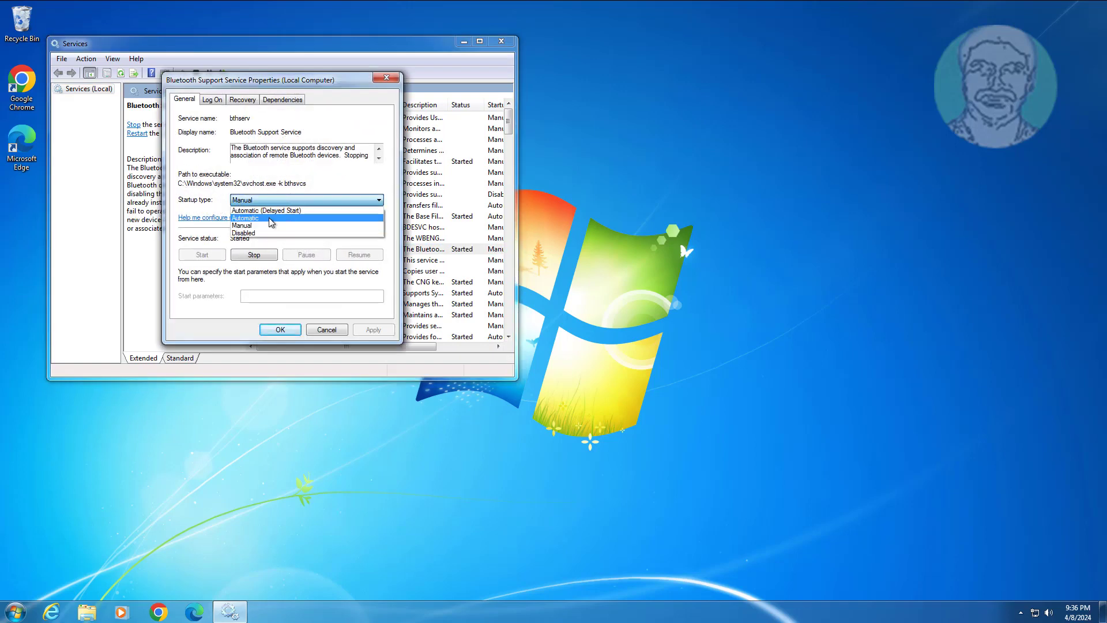
{"action": "left_click", "coordinate": [277, 216]}
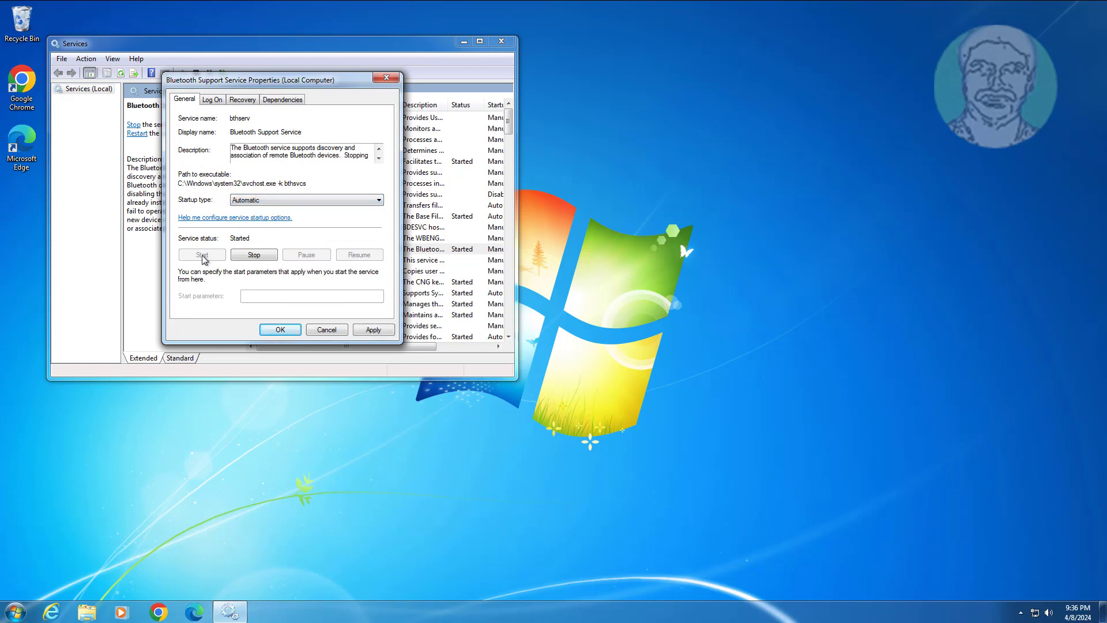
{"action": "left_click", "coordinate": [373, 330]}
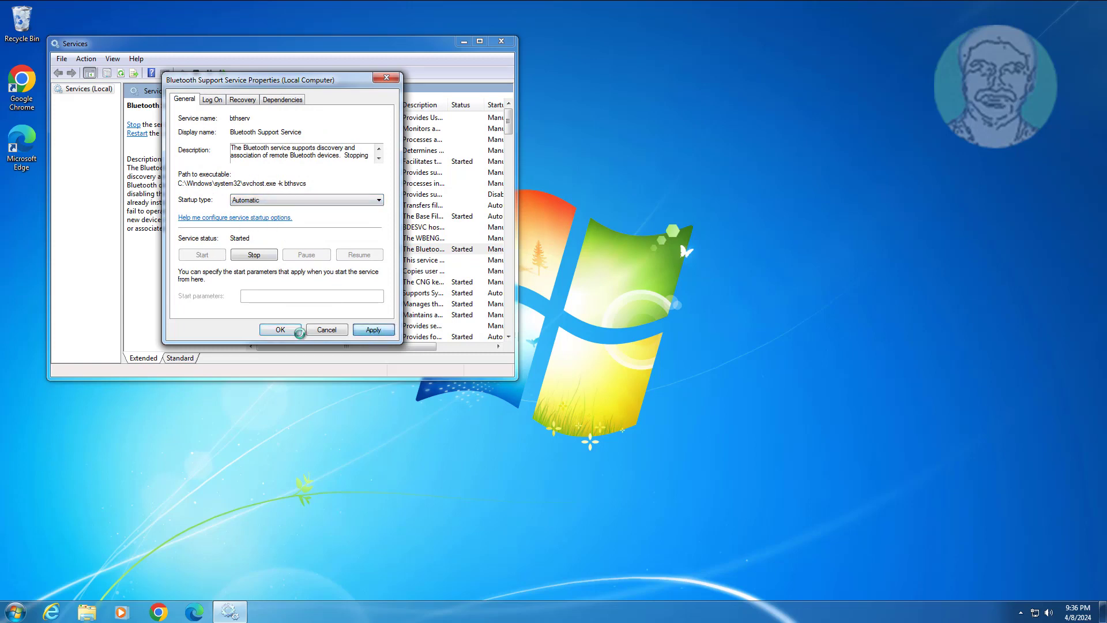
{"action": "left_click", "coordinate": [291, 330]}
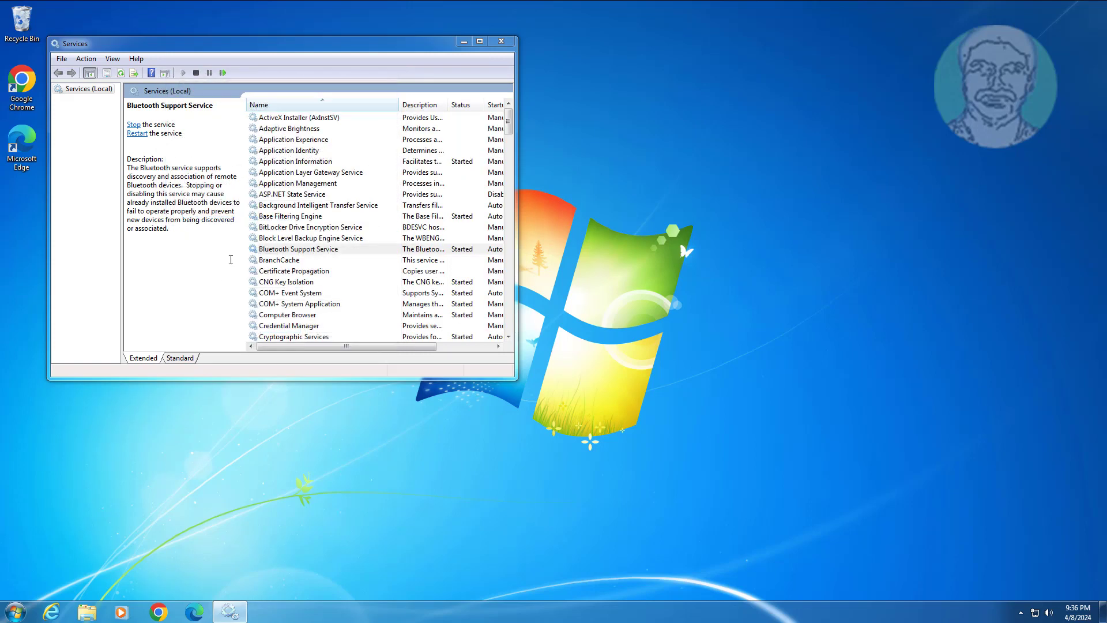
Restart Bluetooth Support Service and close the Services console.
{"action": "right_click", "coordinate": [333, 251]}
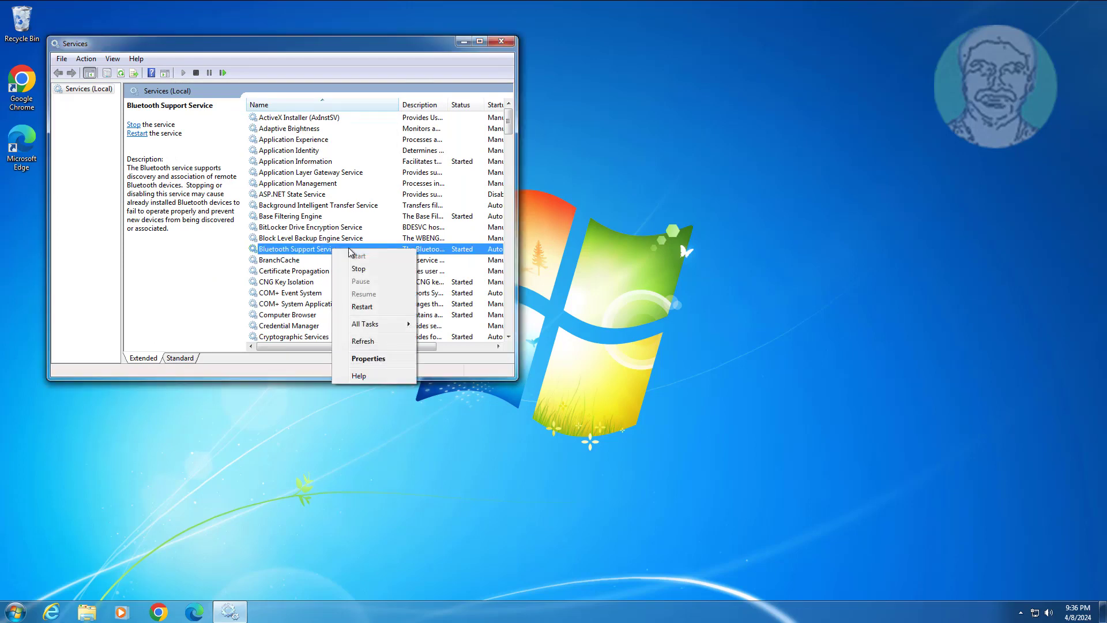
{"action": "left_click", "coordinate": [360, 305]}
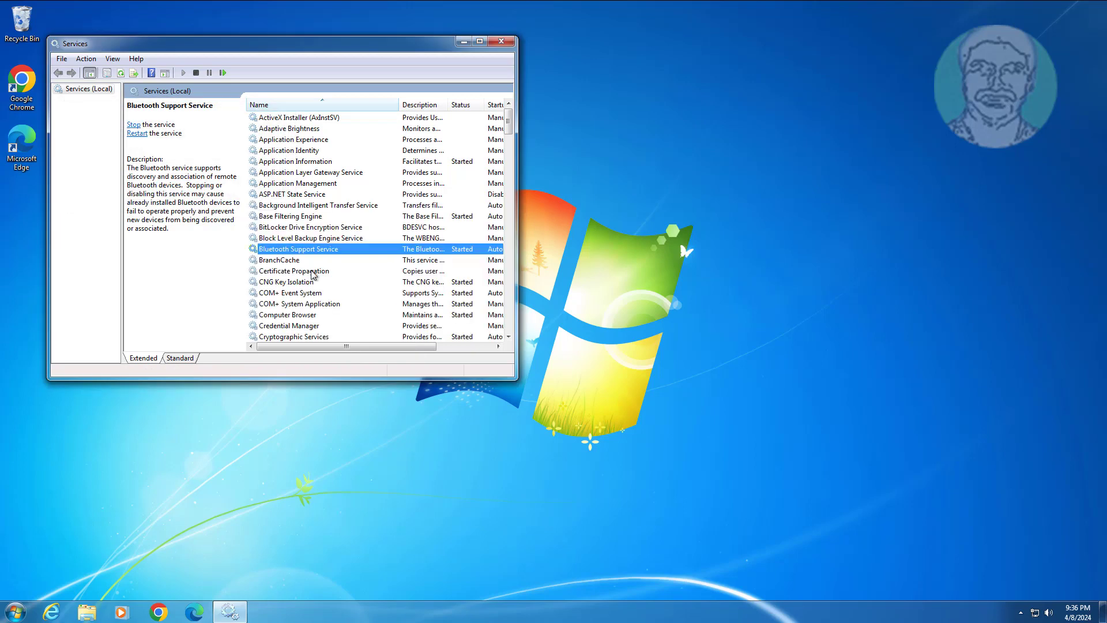
{"action": "left_click", "coordinate": [501, 42]}
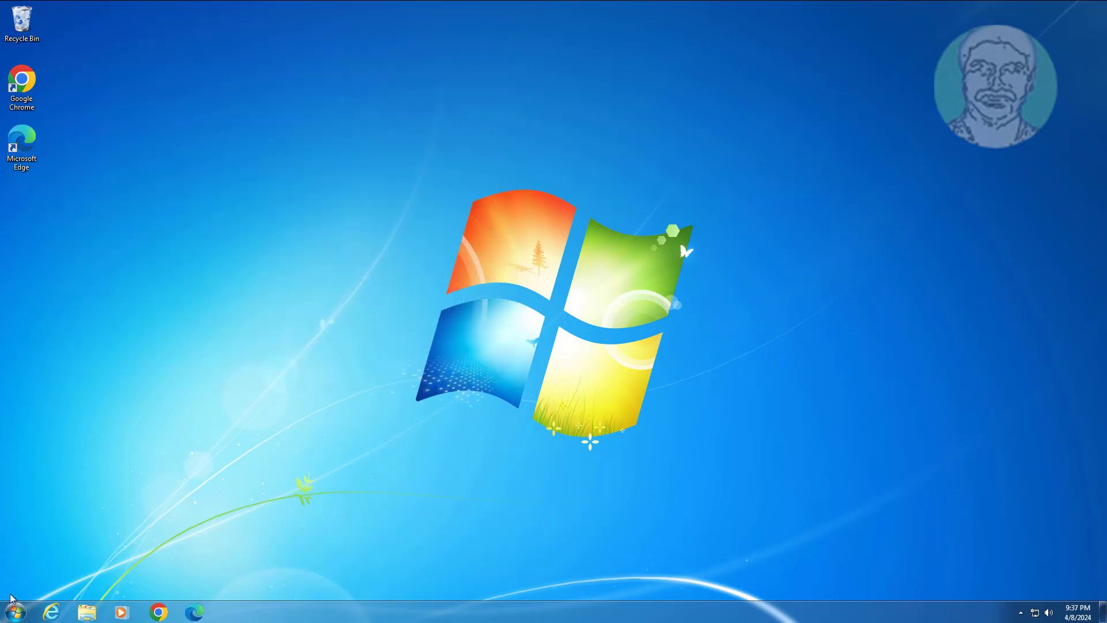
Open Devices and Printers, start Add a device, and select MiSuperBassWirelessHeadphones.
{"action": "left_click", "coordinate": [14, 610]}
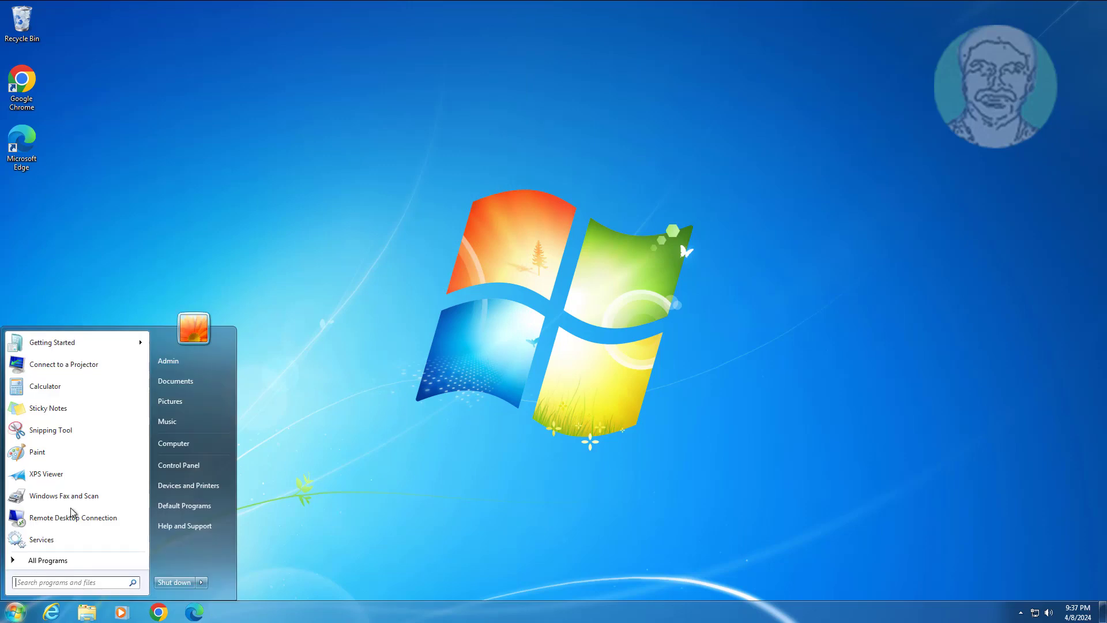
{"action": "left_click", "coordinate": [207, 487]}
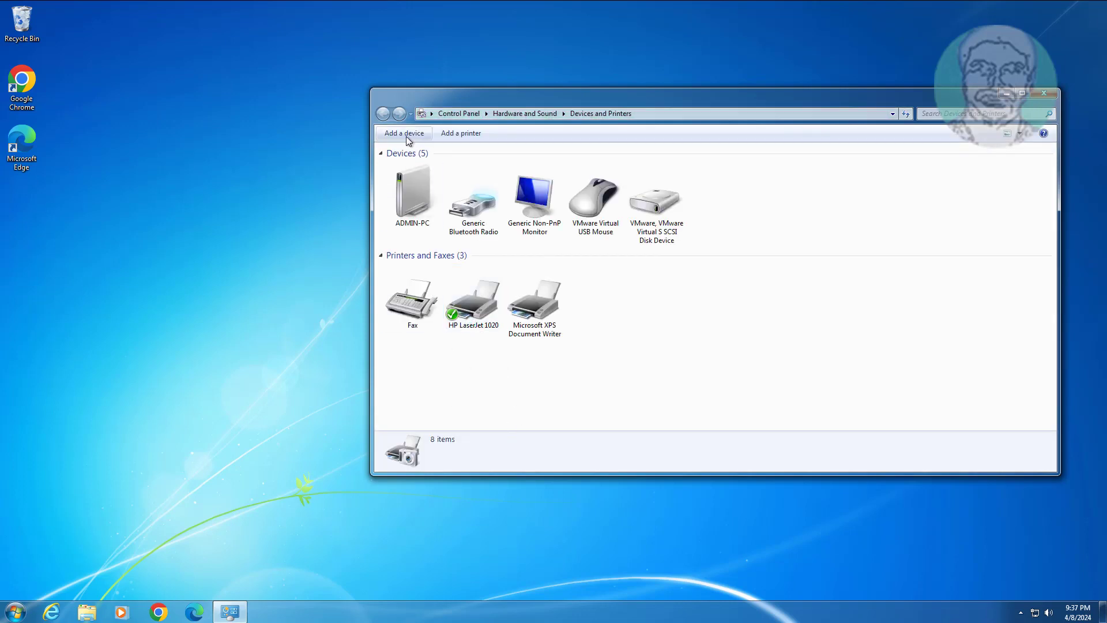
{"action": "left_click", "coordinate": [406, 136]}
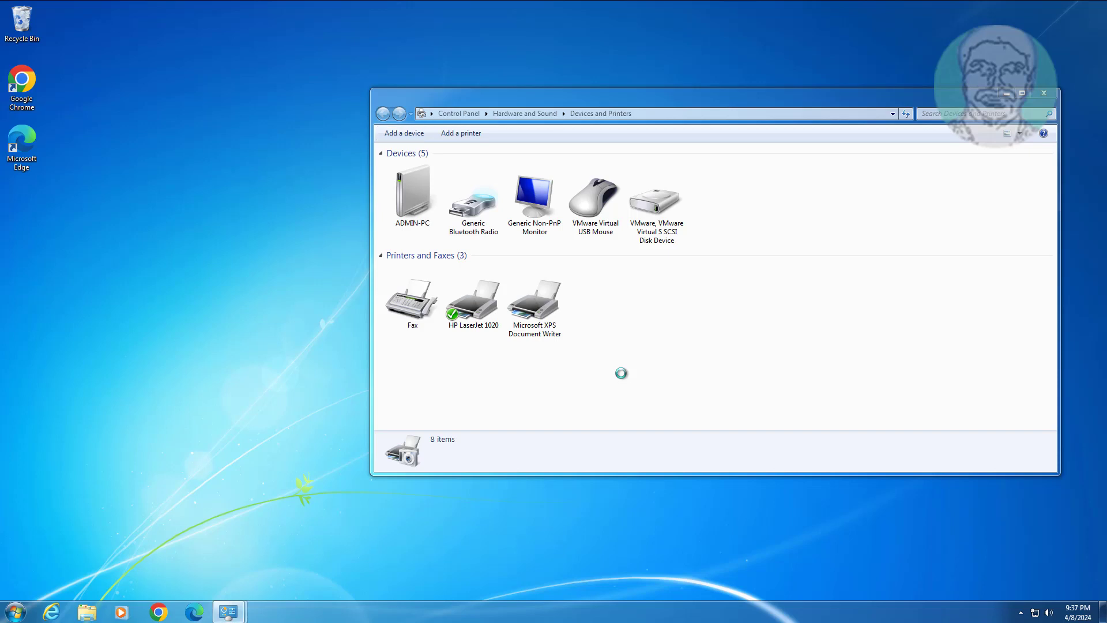
{"action": "left_click", "coordinate": [510, 285]}
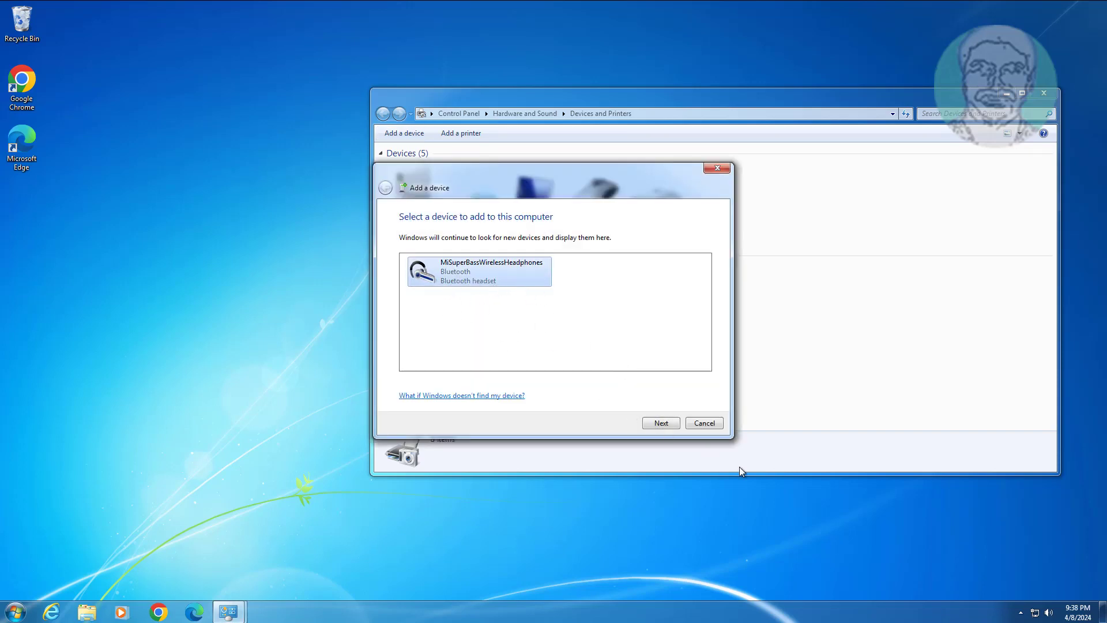
Connect the MiSuperBassWirelessHeadphones and dismiss the successfully-added confirmation.
{"action": "left_click", "coordinate": [667, 426]}
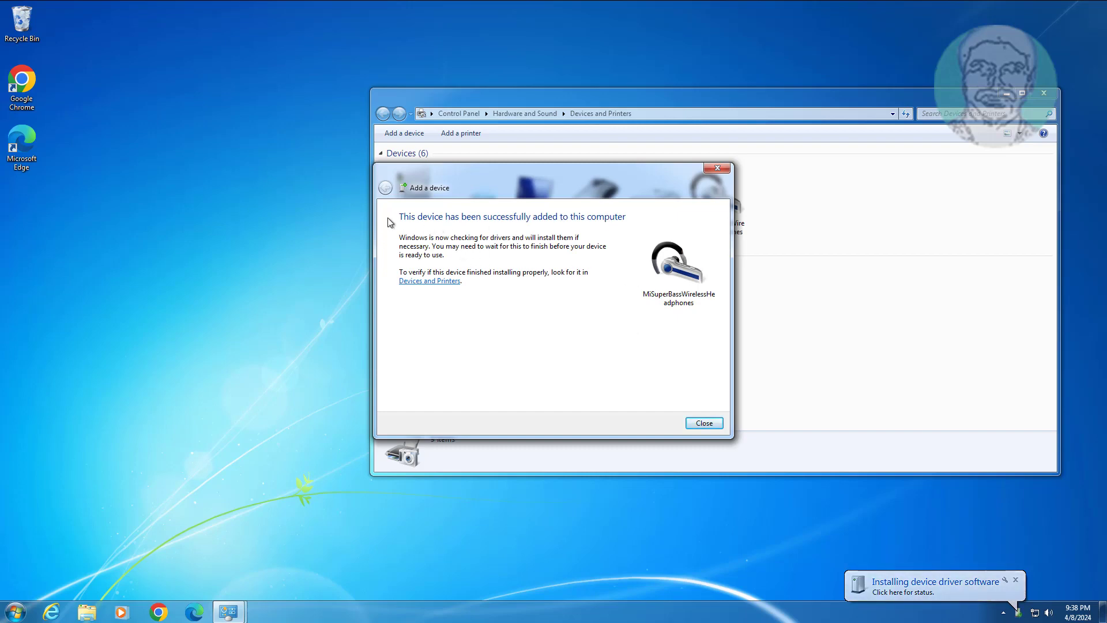
{"action": "left_click", "coordinate": [704, 422]}
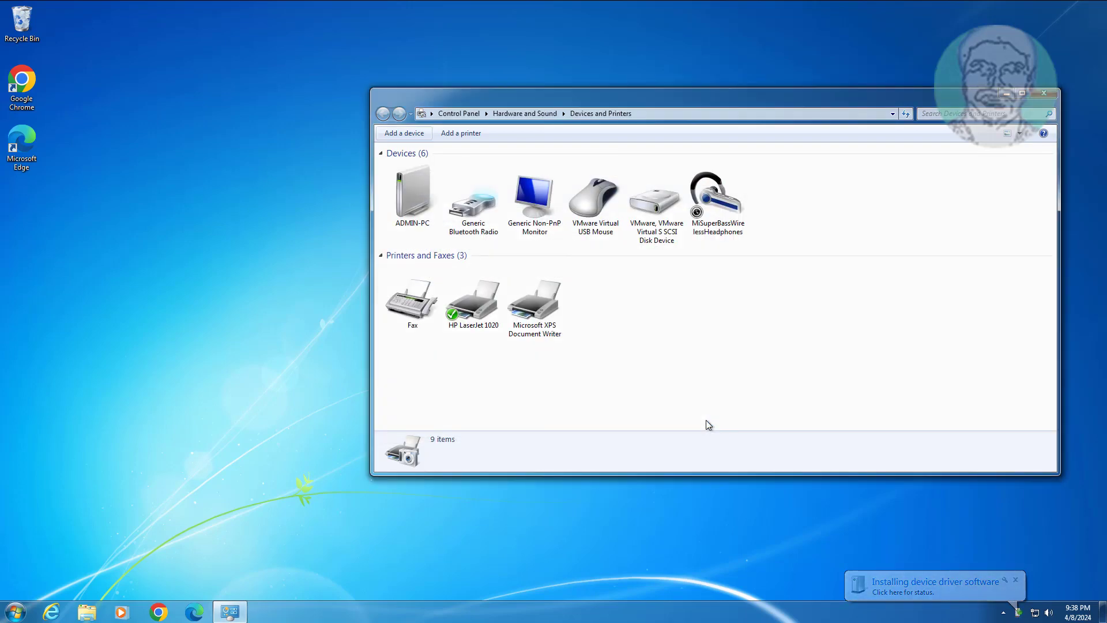